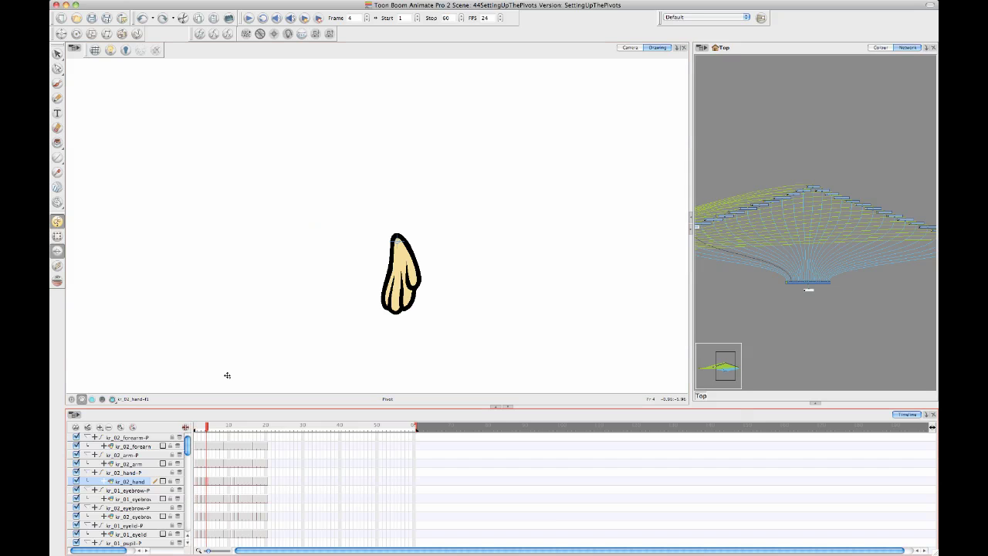
# Scrub through the kr_02_hand drawings on frames 1–3 and settle on the frame-2 fist.
pyautogui.click(195, 483)
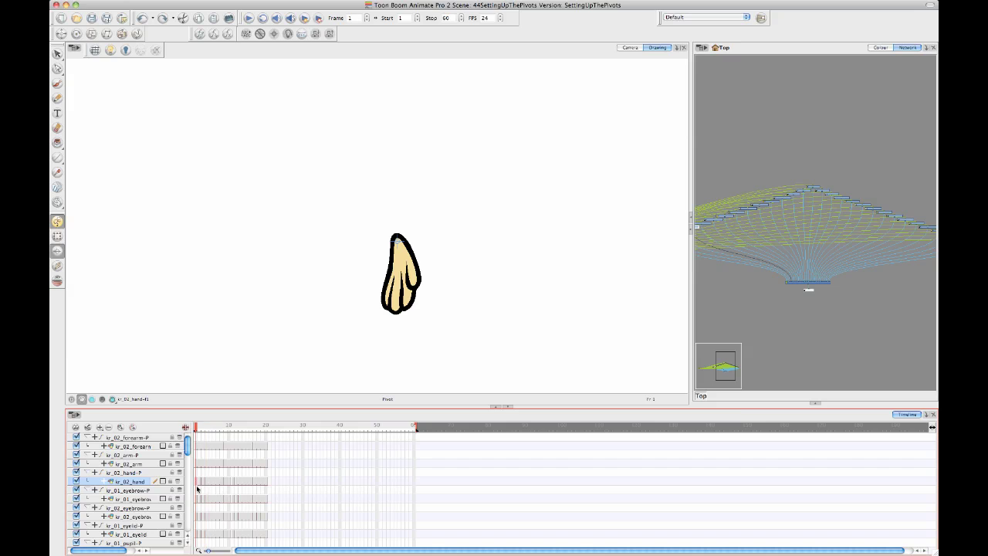
pyautogui.click(204, 429)
pyautogui.moveTo(204, 431); pyautogui.dragTo(197, 437)
pyautogui.click(198, 485)
pyautogui.click(206, 483)
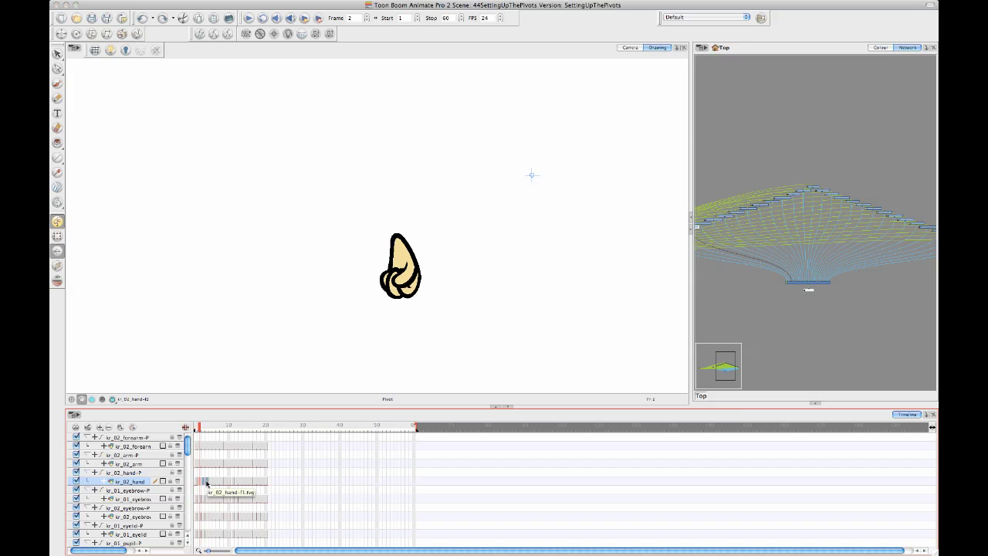
# Paste Special onto the frame-2 kr_02_hand cell with only Update Drawing Pivot enabled.
pyautogui.rightClick(206, 483)
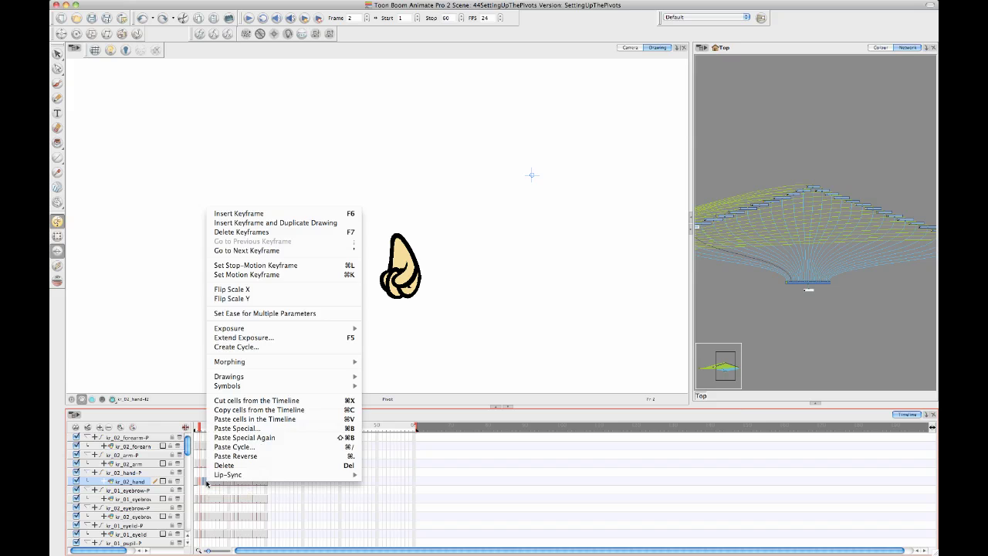
pyautogui.click(269, 429)
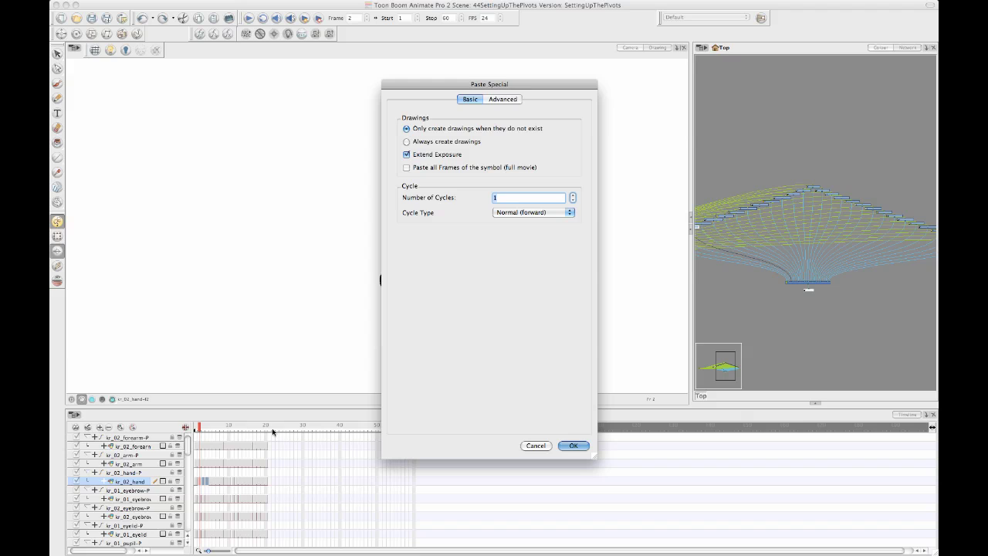
pyautogui.click(494, 103)
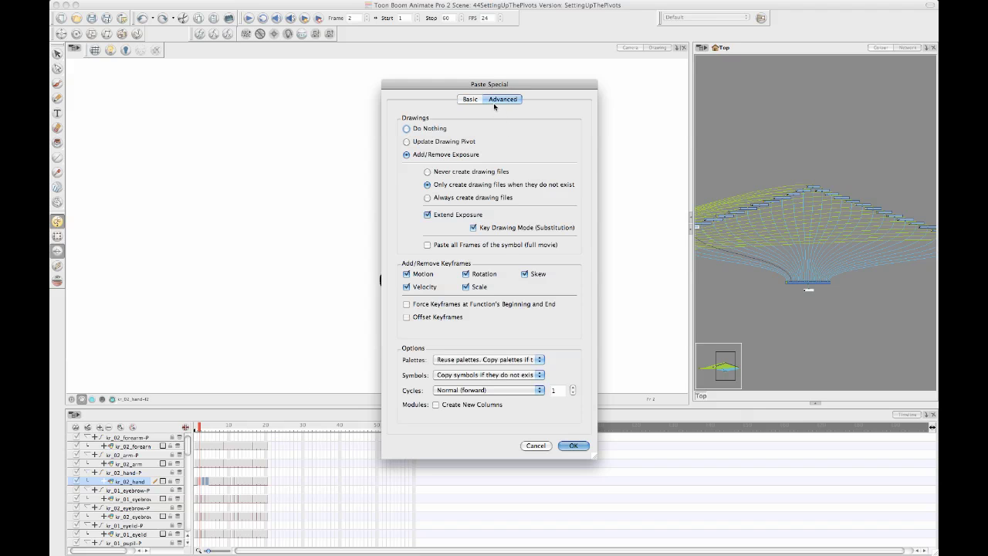
pyautogui.click(455, 142)
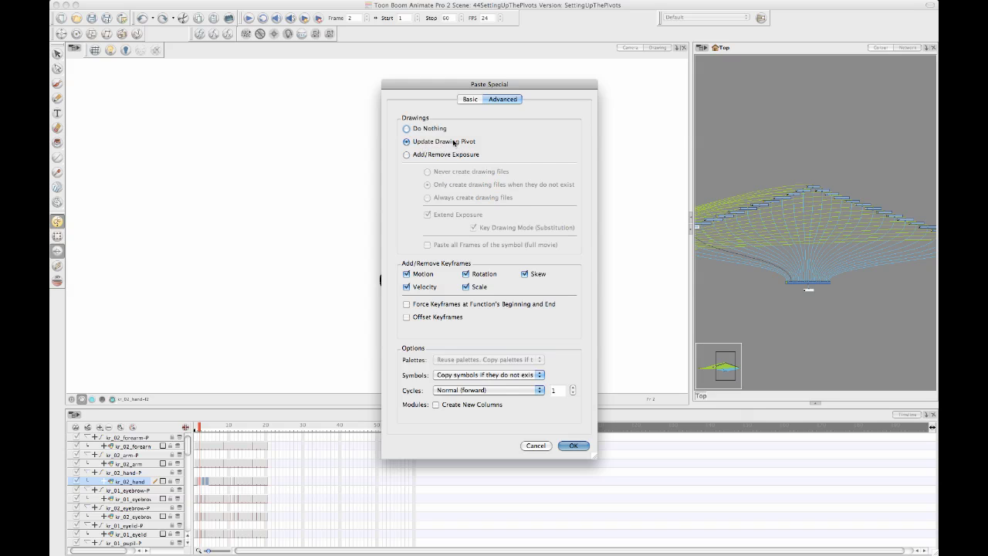
pyautogui.click(568, 447)
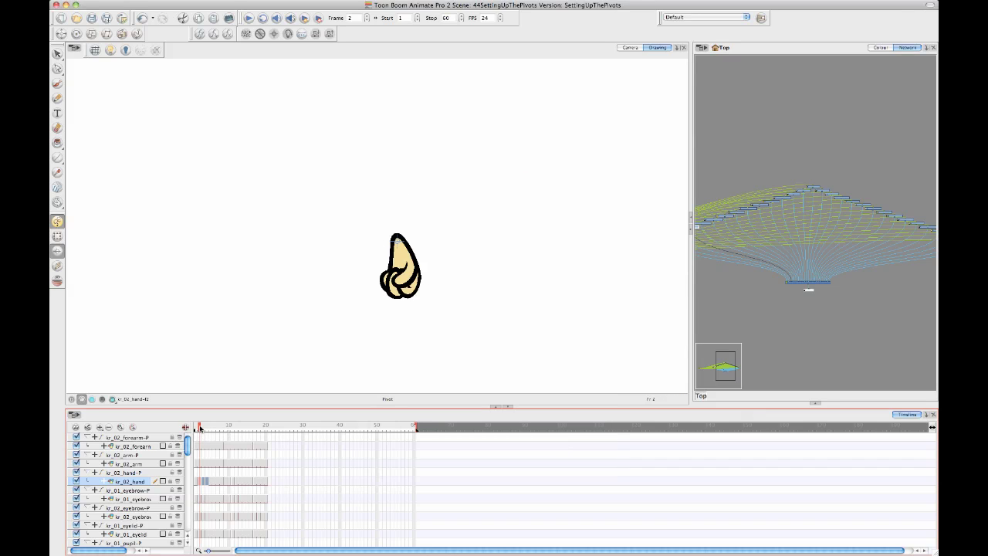
# Jump to frame 3 and scrub back to frame 1 to check the hand's pivot.
pyautogui.click(204, 428)
pyautogui.moveTo(204, 428)
pyautogui.mouseDown()
pyautogui.moveTo(213, 428)
pyautogui.moveTo(195, 428)
pyautogui.mouseUp()
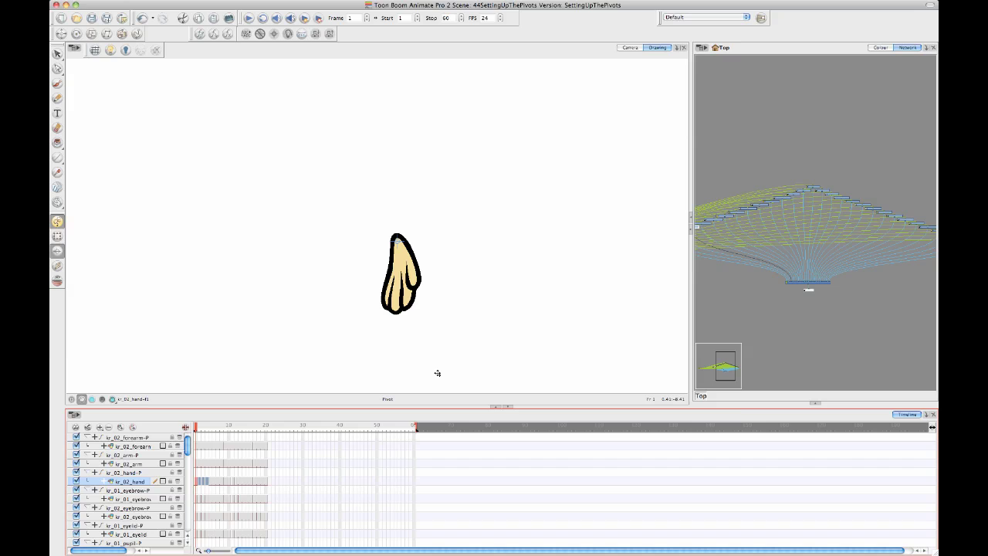
# Switch to the Camera view, re-frame the character, and pick the Transform tool.
pyautogui.click(630, 48)
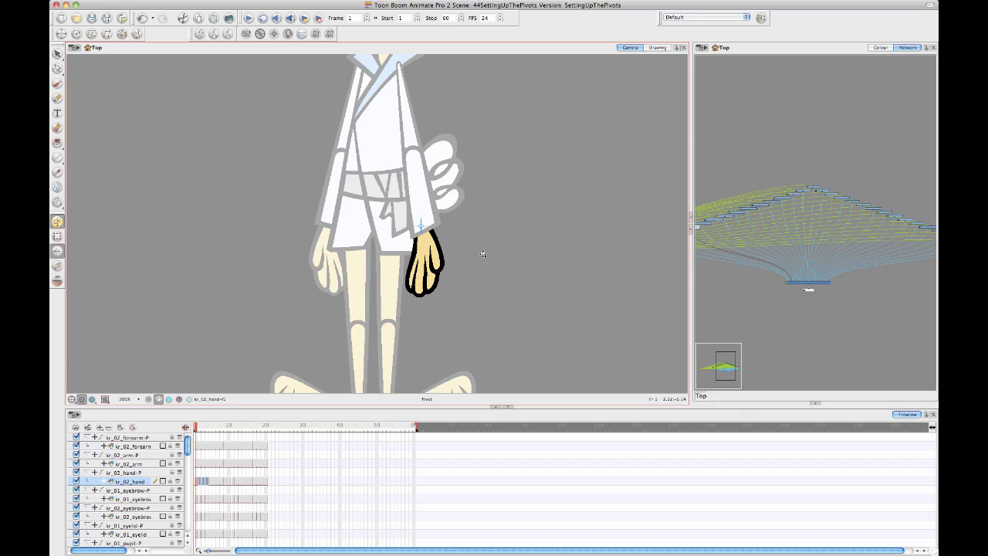
pyautogui.moveTo(484, 256); pyautogui.dragTo(454, 251)
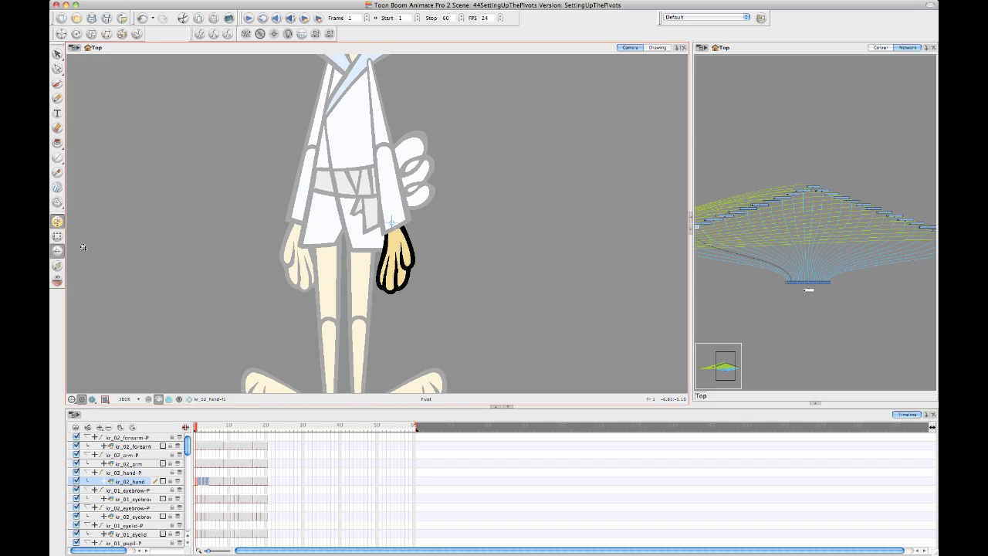
pyautogui.click(57, 235)
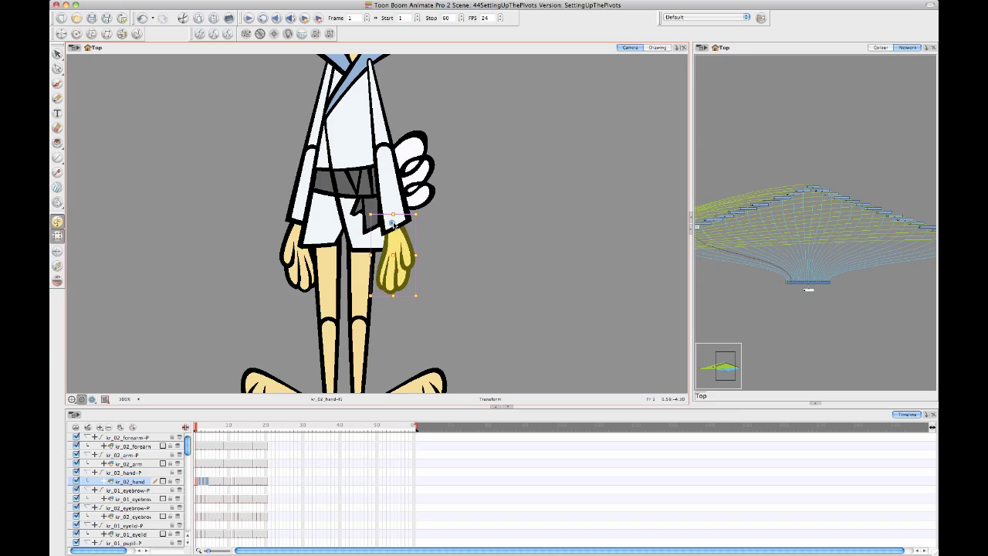
# Select the hand's parent peg with B and Ctrl+Alt-click up-right of the hand for a temporary pivot.
pyautogui.click(440, 281)
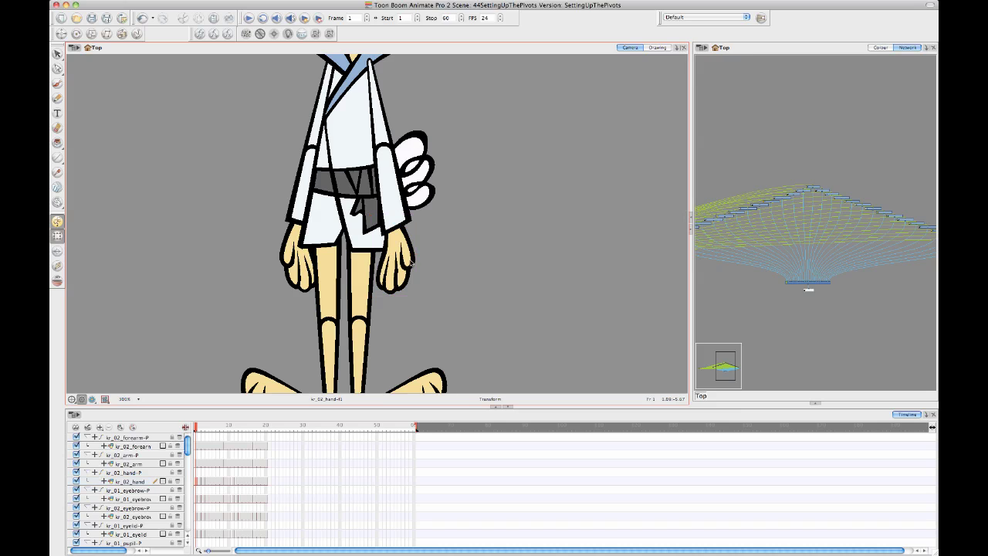
pyautogui.click(409, 262)
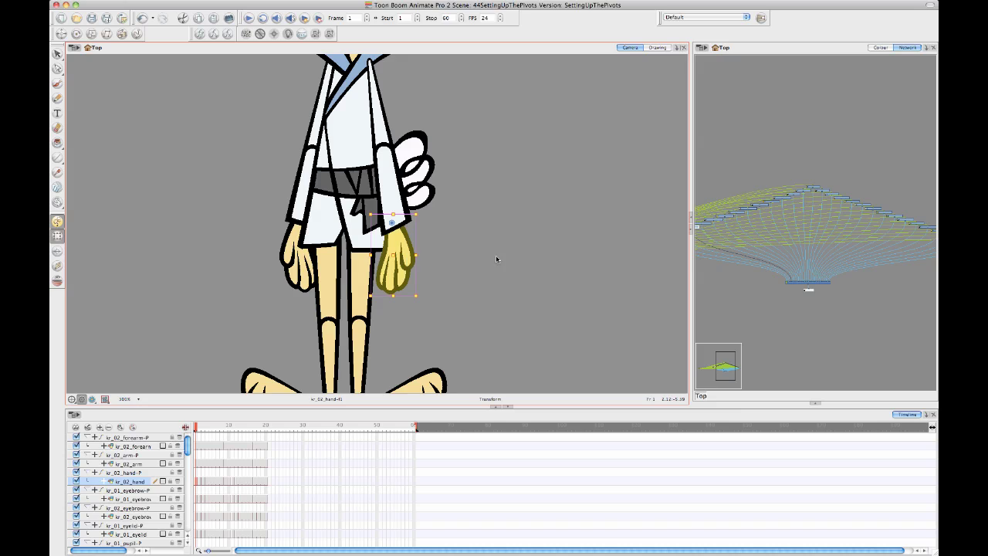
pyautogui.press('b')
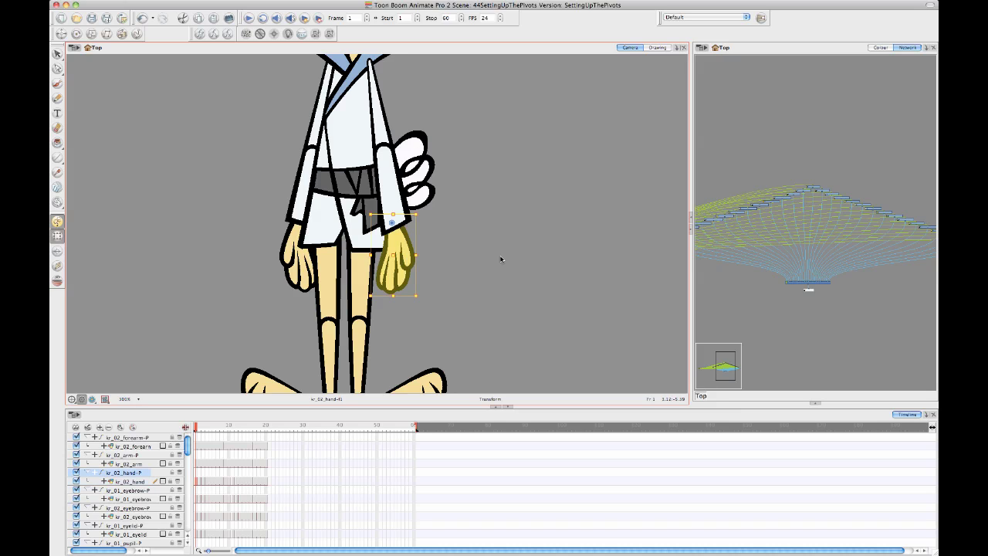
pyautogui.click(502, 260)
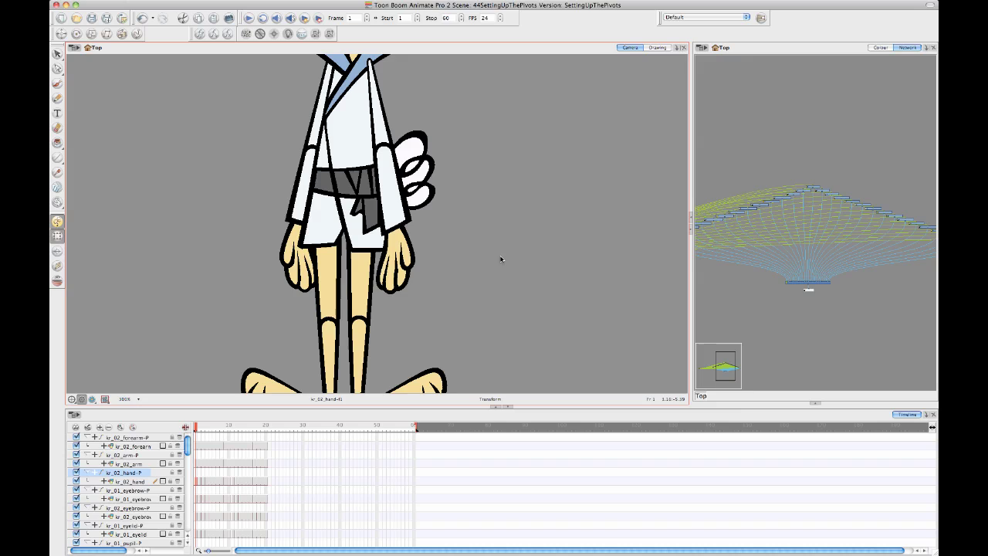
pyautogui.click(405, 259)
pyautogui.press('b')
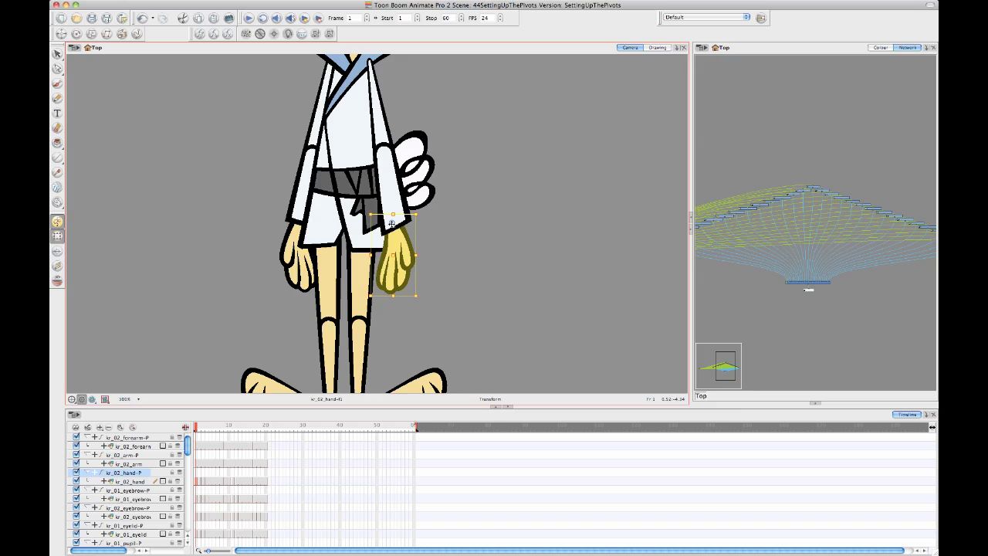
pyautogui.click(482, 149)
pyautogui.moveTo(366, 302); pyautogui.dragTo(536, 334)
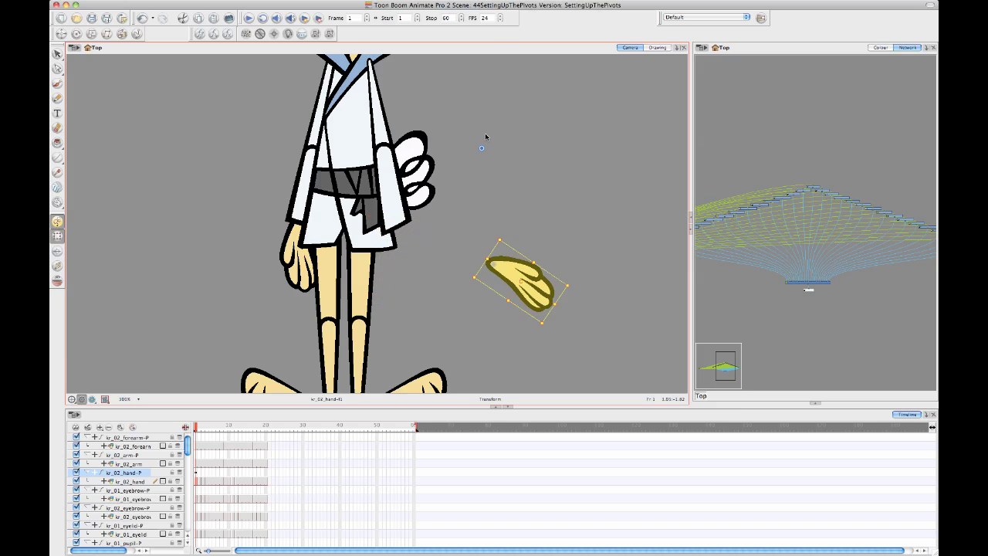
pyautogui.click(551, 189)
pyautogui.click(517, 276)
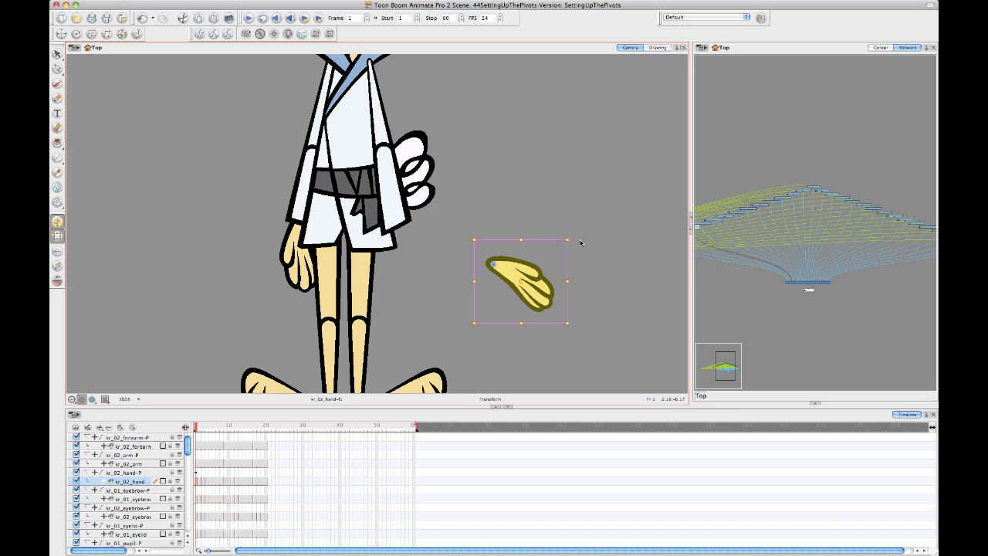
pyautogui.hotkey('ctrl', 'z')
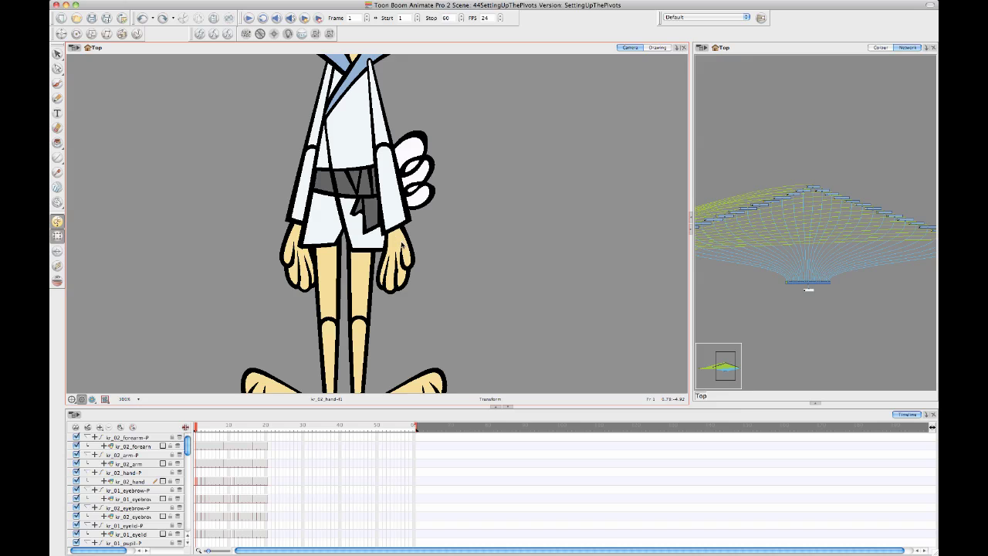
# Rotate the selected hand clockwise around the temporary pivot so it hangs tilted away from the sleeve.
pyautogui.click(394, 259)
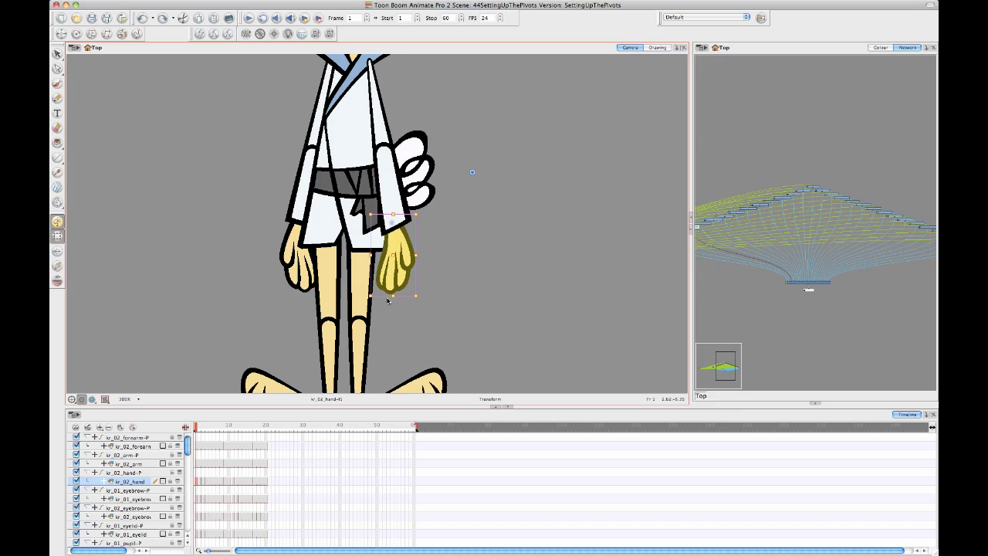
pyautogui.moveTo(425, 295); pyautogui.dragTo(503, 294)
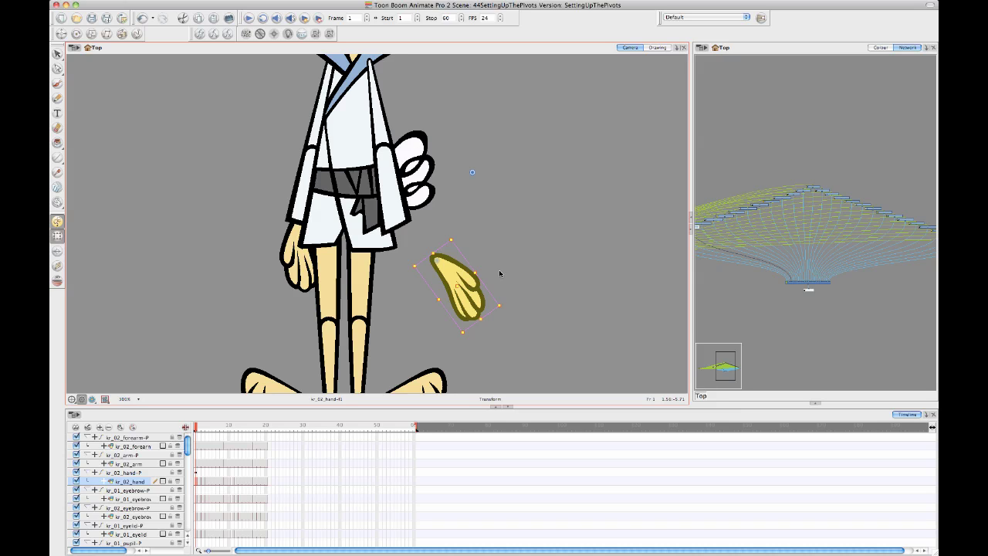
# Undo the hand rotation, then create scene 'NewScene' without saving the old scene.
pyautogui.hotkey('ctrl', 'z')
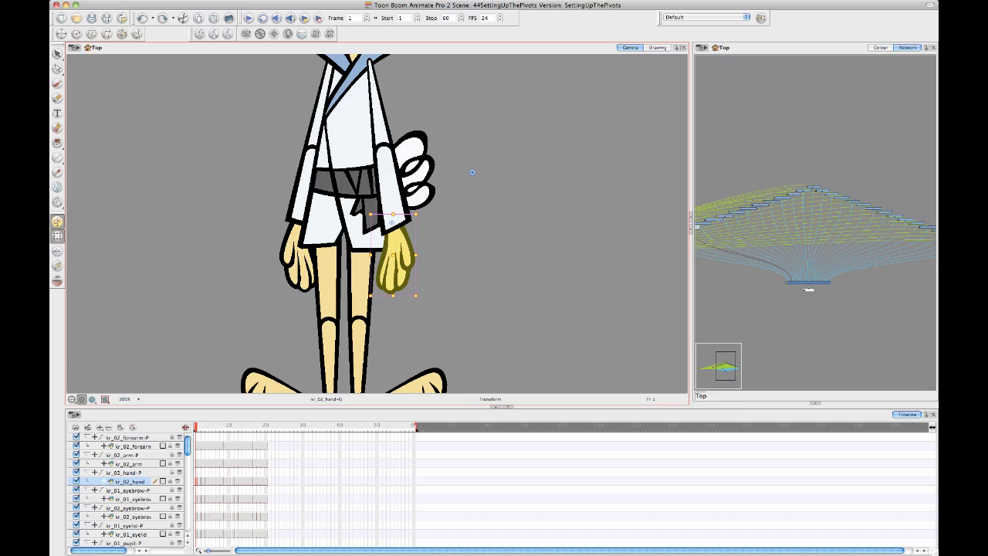
pyautogui.click(61, 19)
pyautogui.write('NewScene')
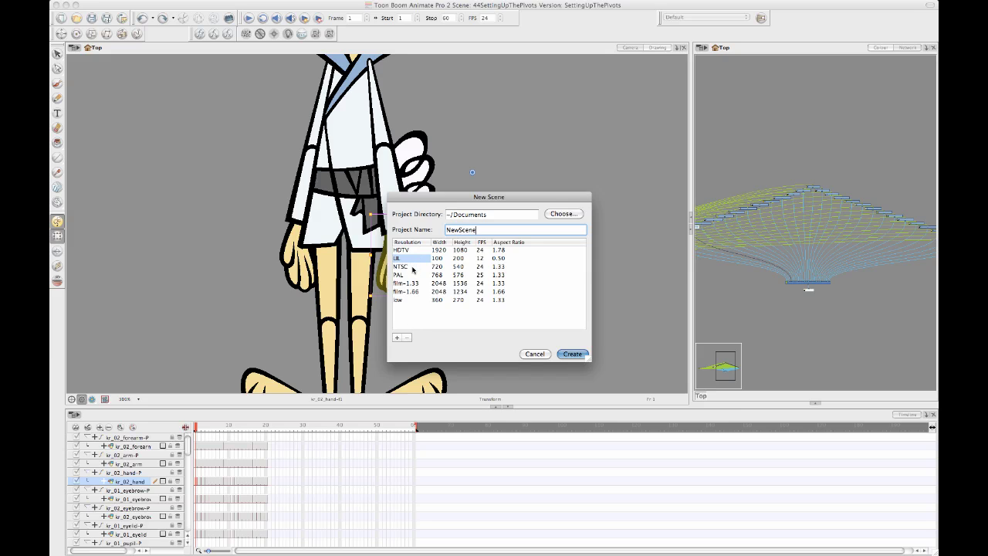
pyautogui.click(581, 354)
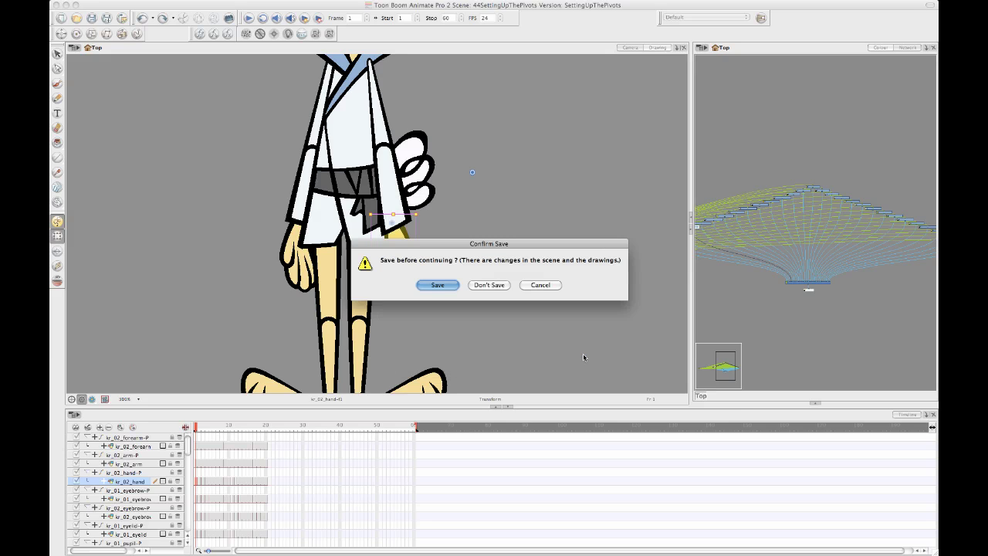
pyautogui.click(490, 286)
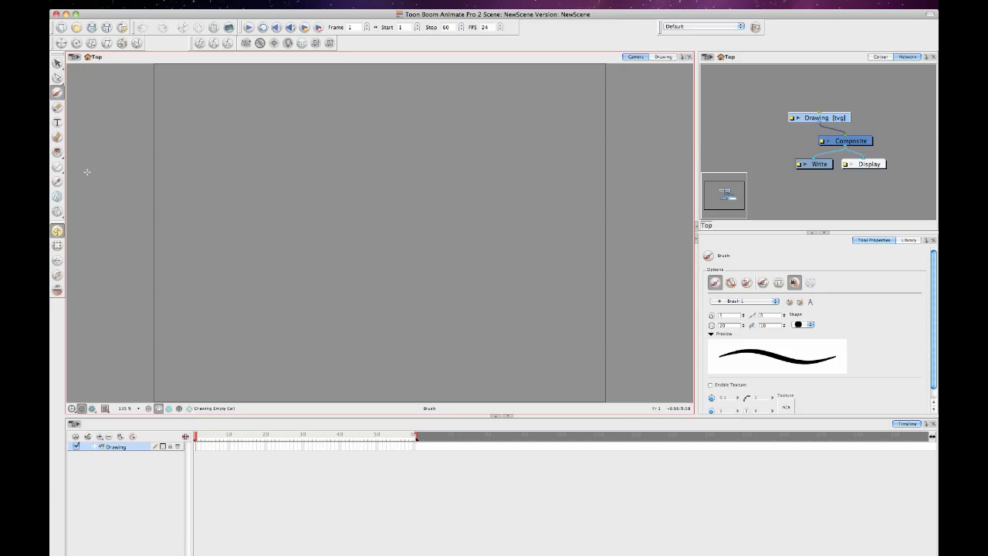
# Draw a tall rectangle left of centre, fill it with the White swatch, and pivot it at its bottom edge.
pyautogui.moveTo(57, 167); pyautogui.dragTo(84, 181)
pyautogui.moveTo(236, 166); pyautogui.dragTo(313, 312)
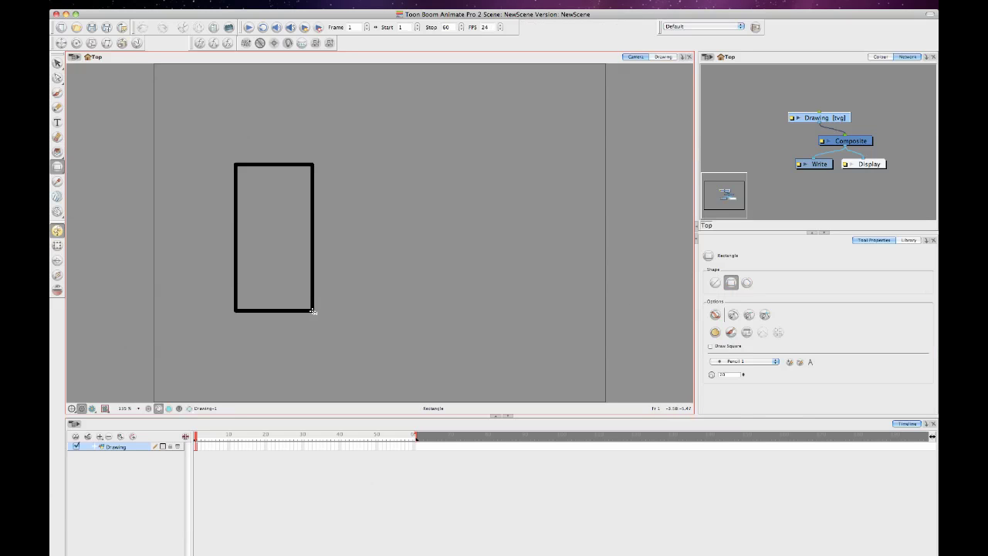
pyautogui.click(57, 151)
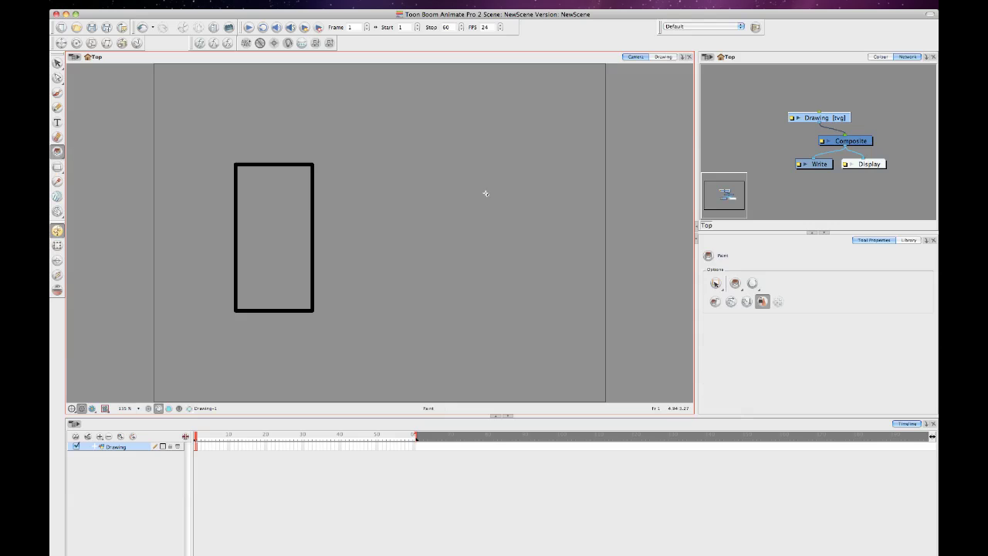
pyautogui.click(881, 56)
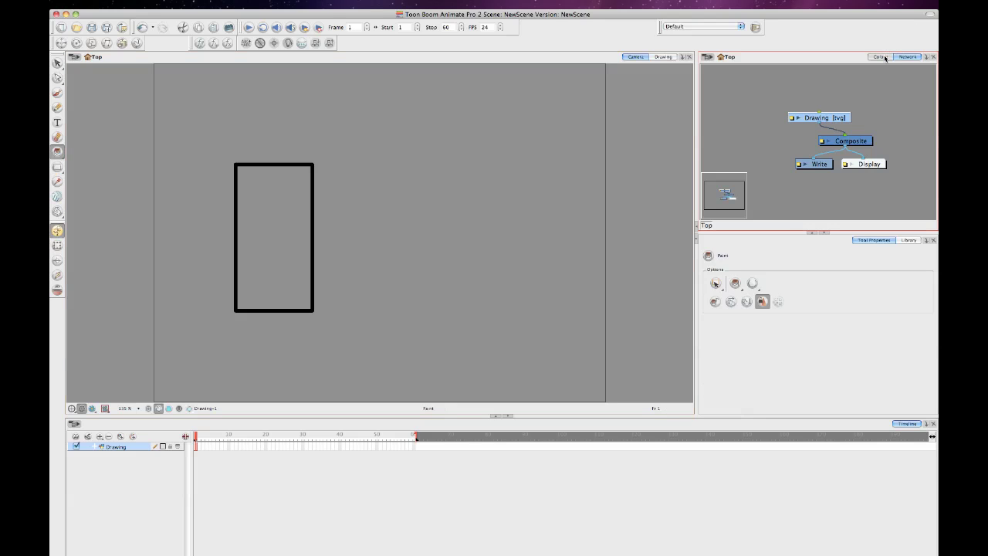
pyautogui.click(714, 94)
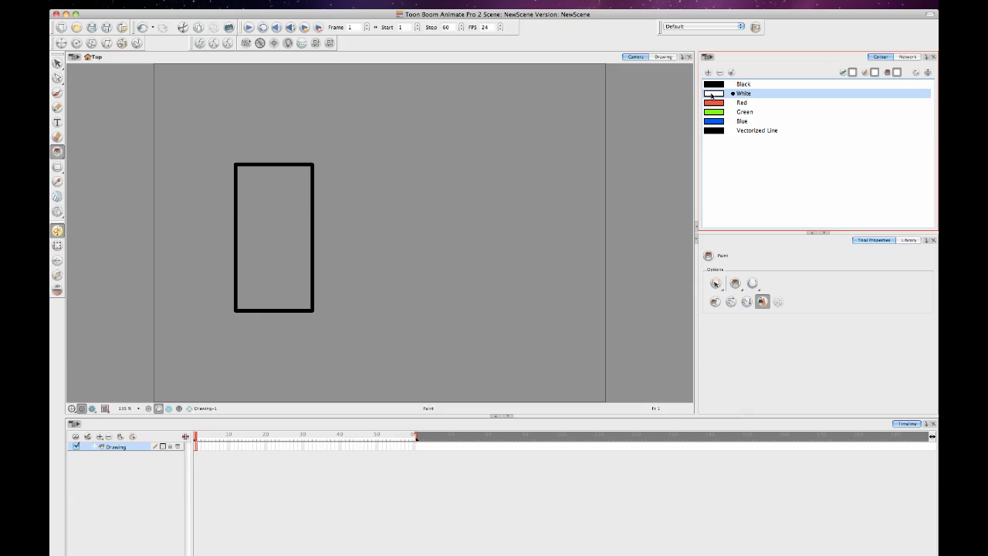
pyautogui.click(281, 216)
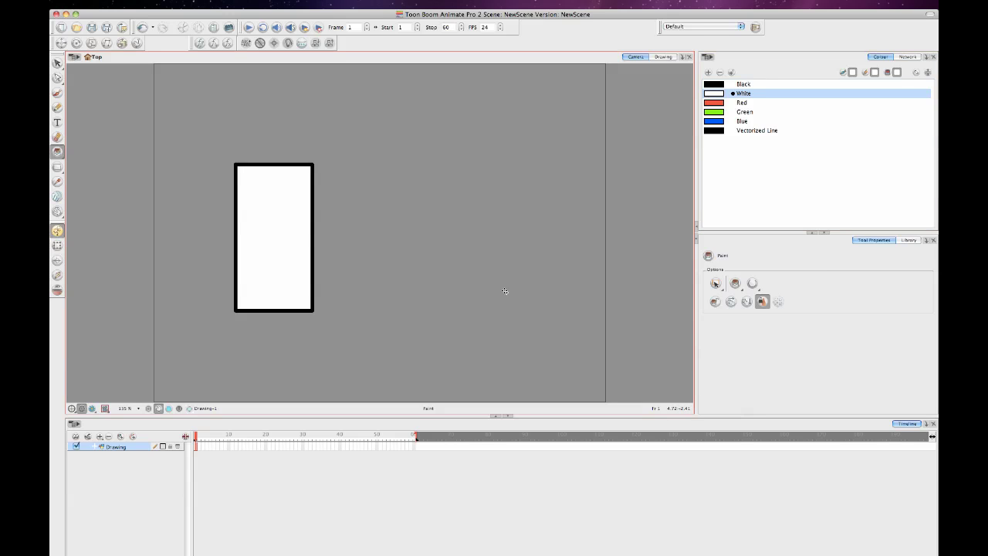
pyautogui.click(57, 262)
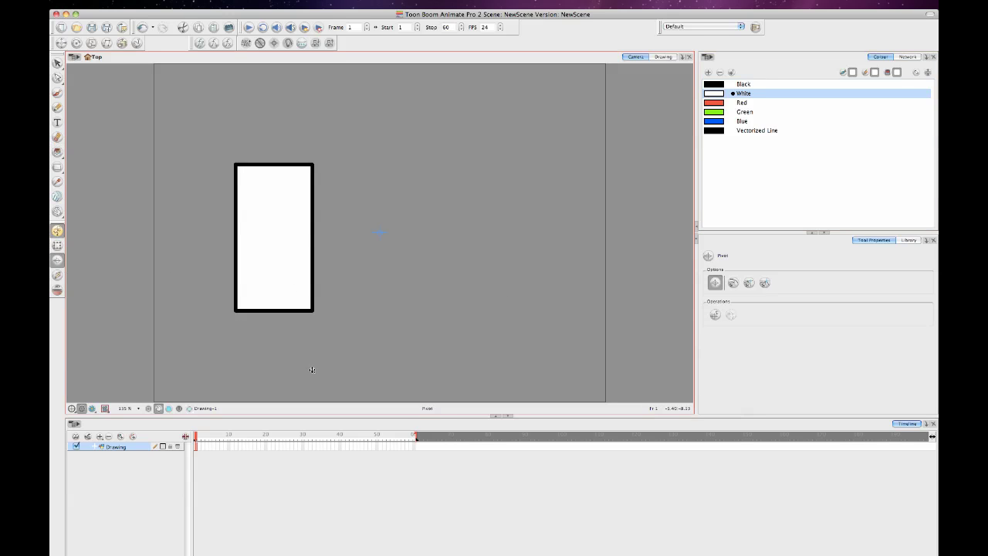
pyautogui.click(272, 311)
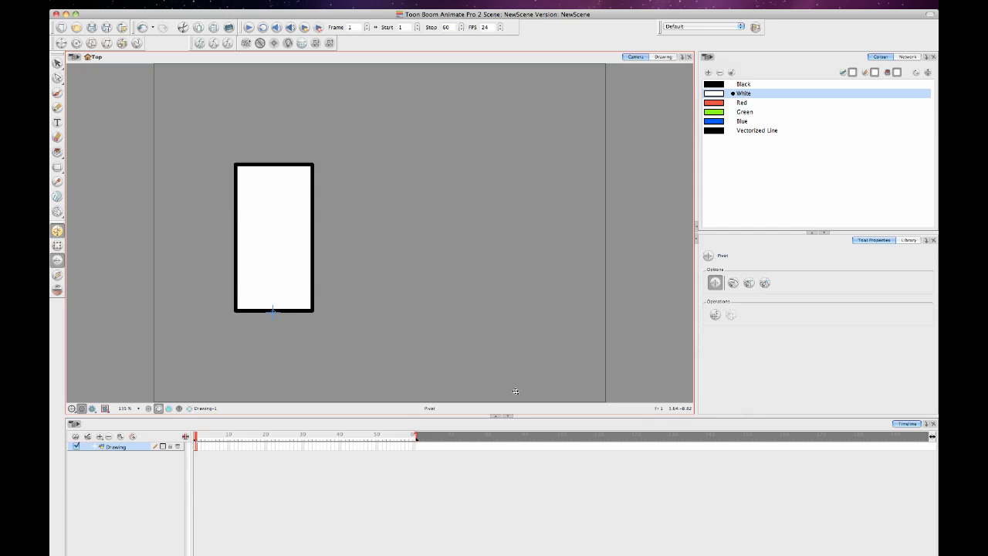
# Select the rectangle, extend its exposure to frame 20 with F5, and zoom out to the full camera frame.
pyautogui.click(56, 245)
pyautogui.moveTo(264, 273); pyautogui.dragTo(289, 257)
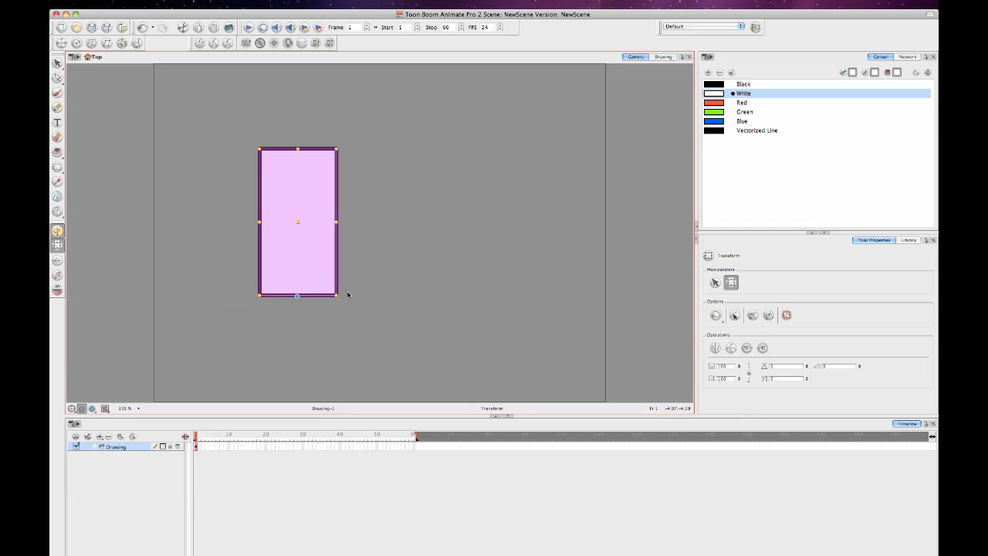
pyautogui.click(266, 447)
pyautogui.press('F5')
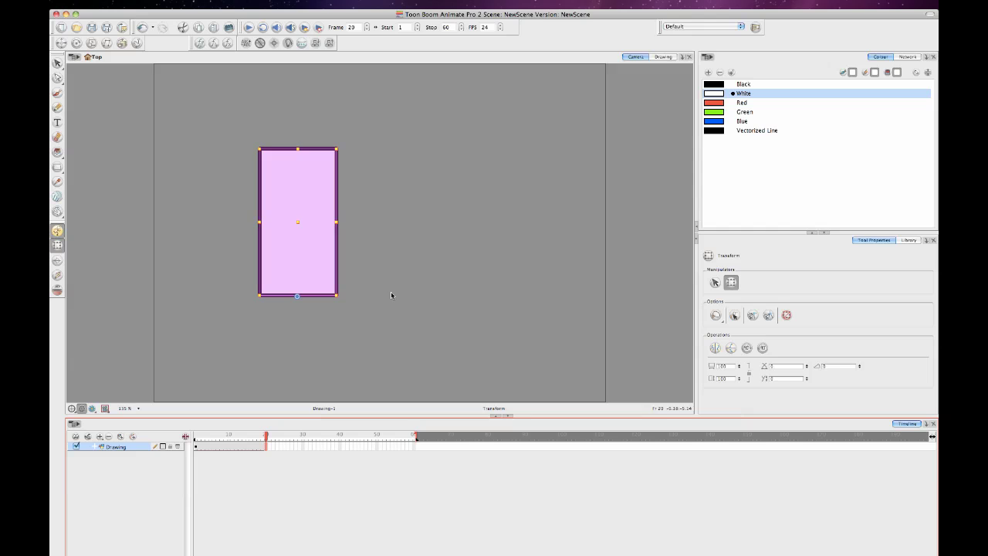
pyautogui.moveTo(391, 295); pyautogui.dragTo(404, 275)
pyautogui.hotkey('shift', 'z')
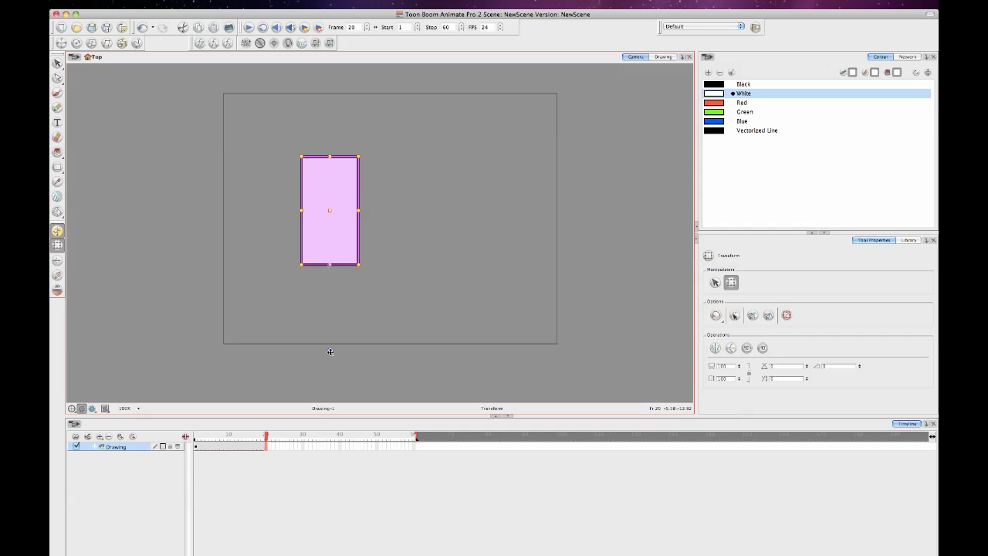
# At frame 20, rotate the rectangle clockwise around a pivot below the frame, then preview frame 14.
pyautogui.moveTo(366, 152)
pyautogui.mouseDown()
pyautogui.moveTo(409, 165)
pyautogui.moveTo(548, 305)
pyautogui.moveTo(559, 368)
pyautogui.moveTo(540, 391)
pyautogui.mouseUp()
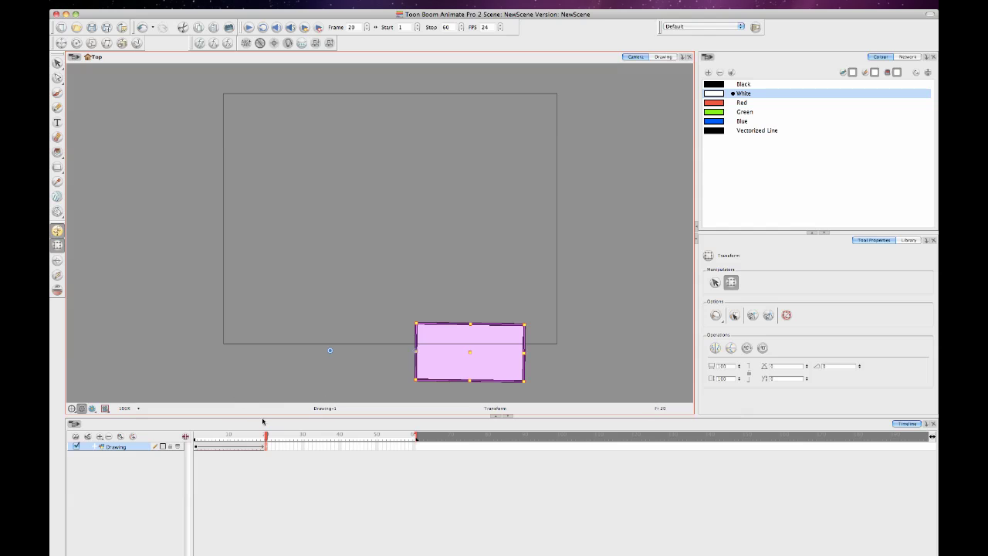
pyautogui.moveTo(266, 441)
pyautogui.mouseDown()
pyautogui.moveTo(194, 440)
pyautogui.moveTo(271, 450)
pyautogui.moveTo(195, 447)
pyautogui.mouseUp()
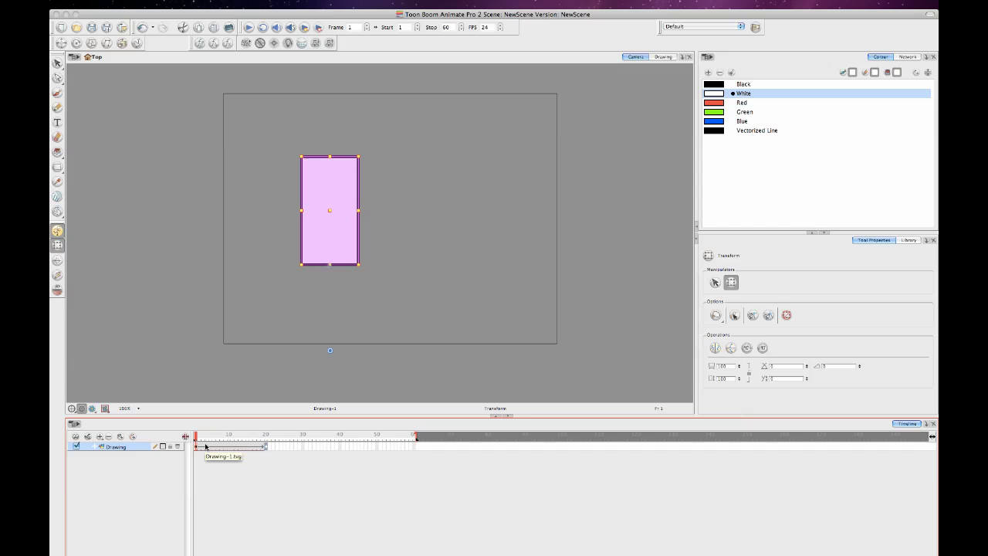
# Scrub the timeline to frame 20 to check the rectangle's end pose.
pyautogui.rightClick(241, 434)
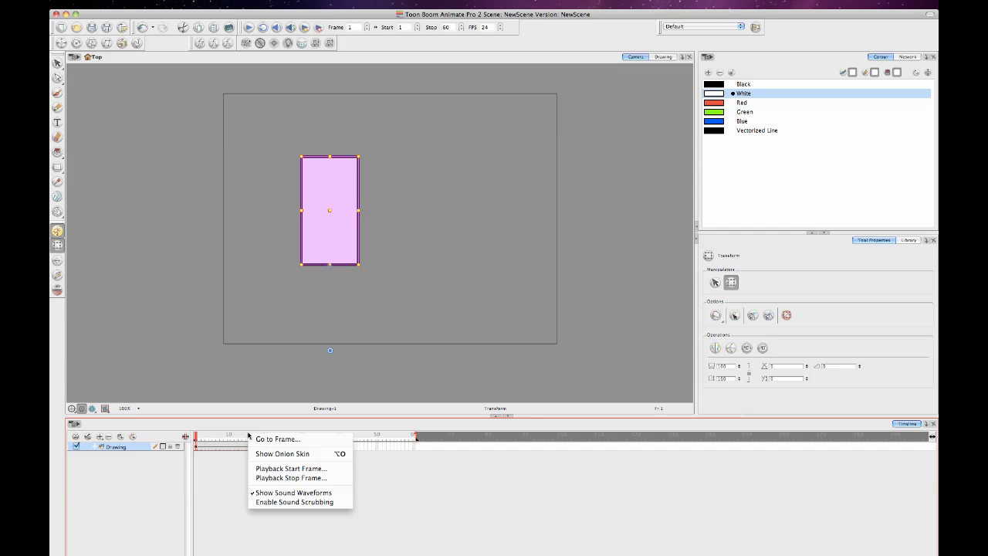
pyautogui.click(198, 436)
pyautogui.moveTo(197, 436); pyautogui.dragTo(267, 444)
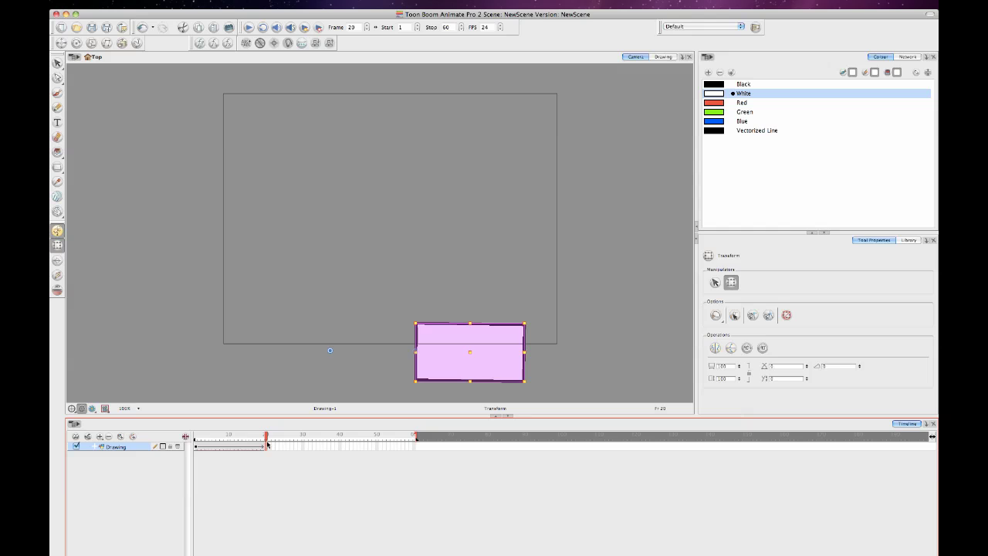
# At frame 10, lift the rotated rectangle upward so the swing arcs, then review from frame 1.
pyautogui.press('super+z')
pyautogui.press('super+z')
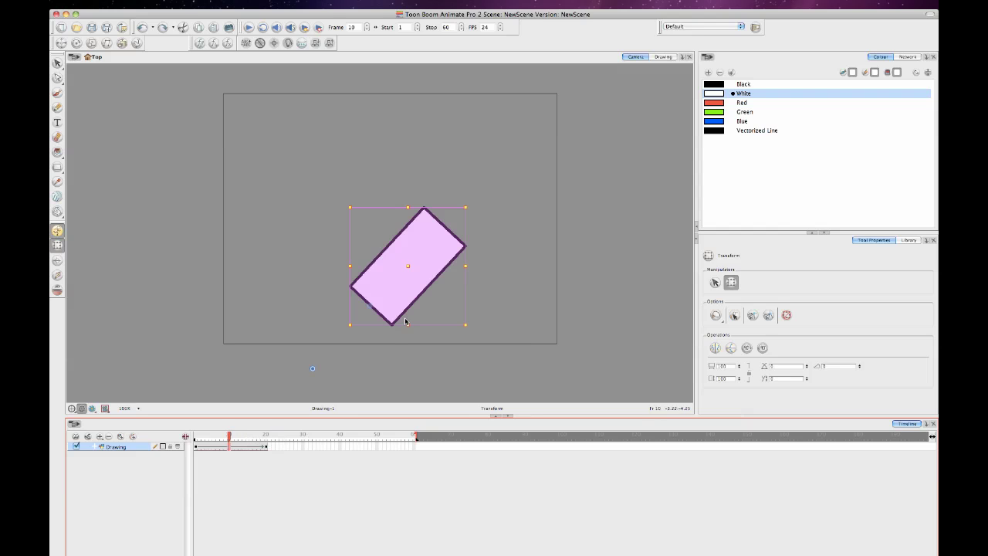
pyautogui.moveTo(392, 289); pyautogui.dragTo(394, 254)
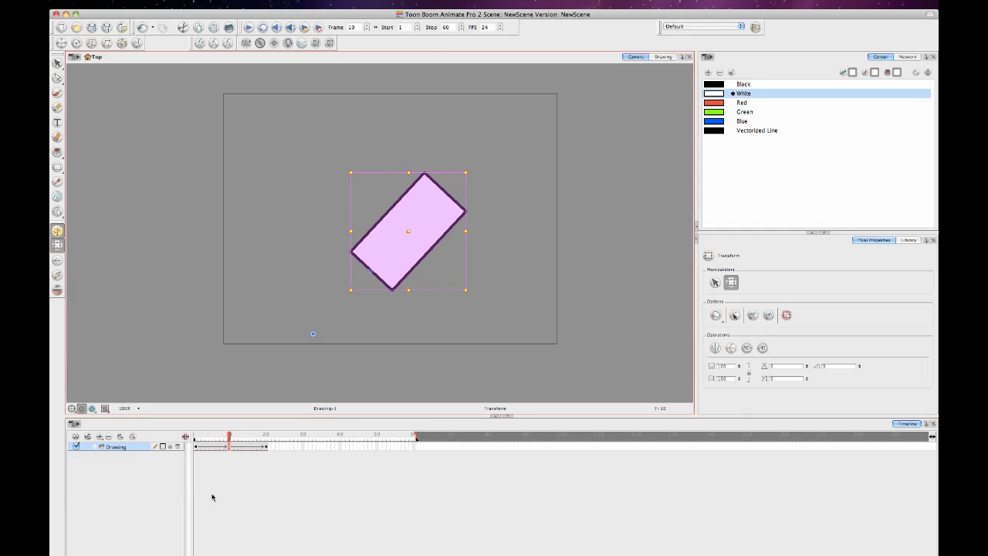
pyautogui.moveTo(229, 437); pyautogui.dragTo(183, 440)
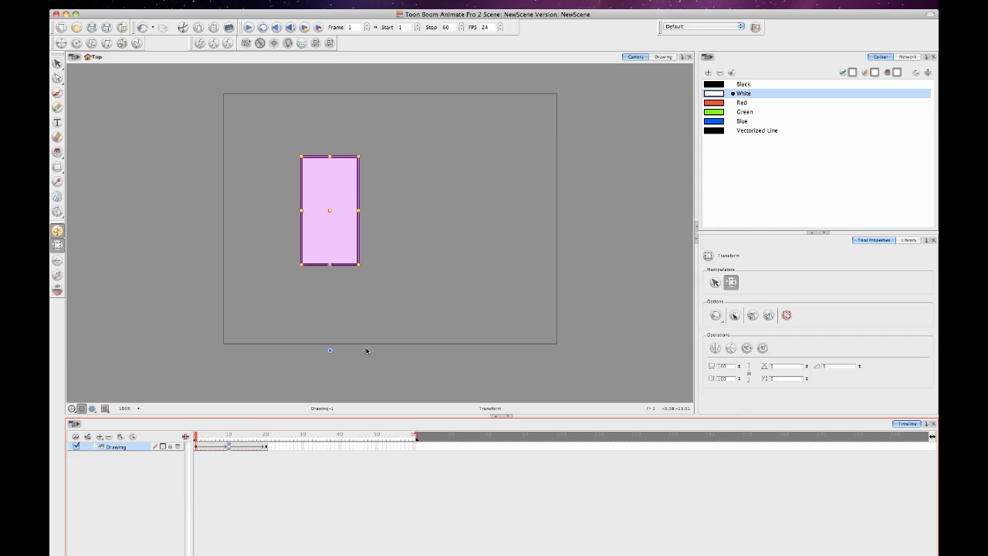
pyautogui.click(521, 254)
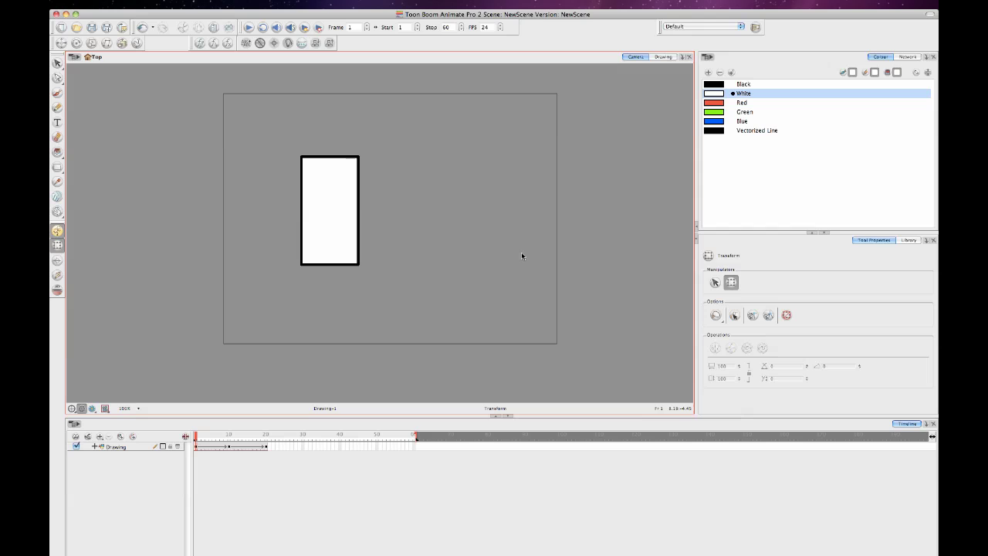
pyautogui.click(340, 224)
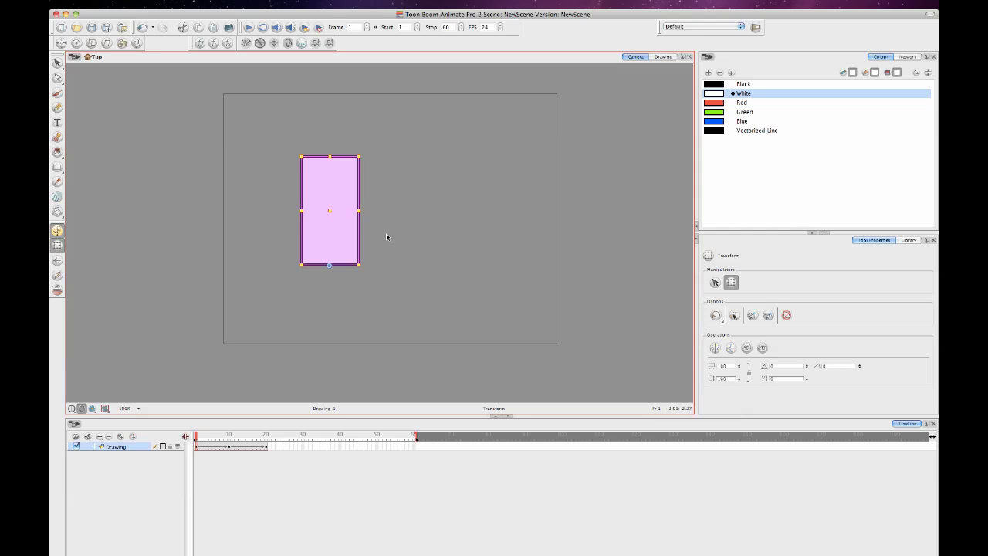